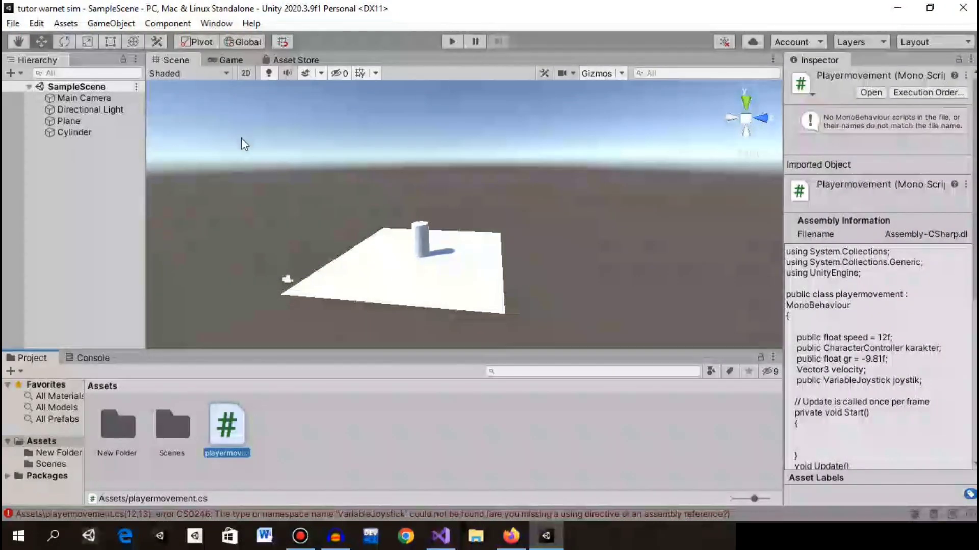
Select playermovement.cs and show the Console's CS0246 error: 'VariableJoystick' could not be found.
{"action": "middle_click_drag", "start_coordinate": [408, 222], "coordinate": [397, 185]}
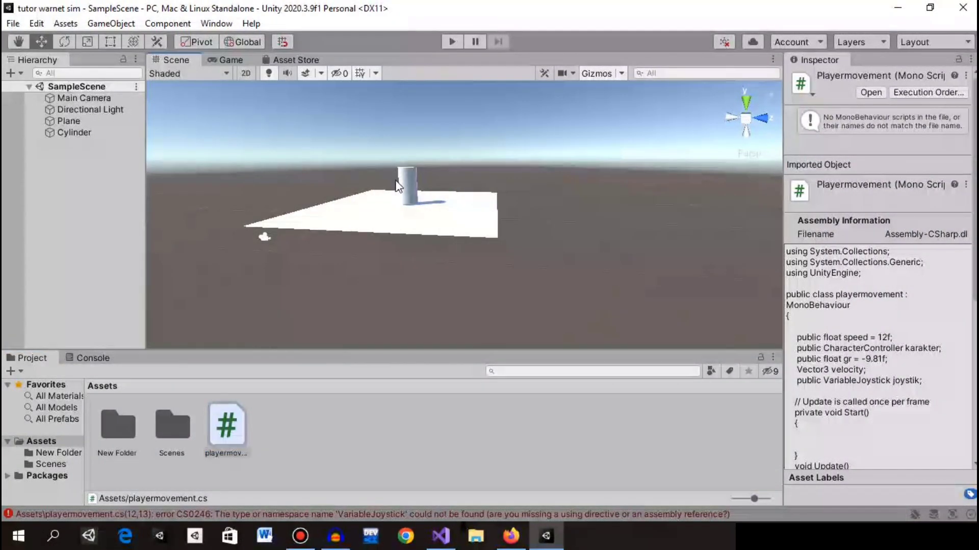
{"action": "scroll", "coordinate": [347, 286], "scroll_direction": "up", "scroll_amount": 5}
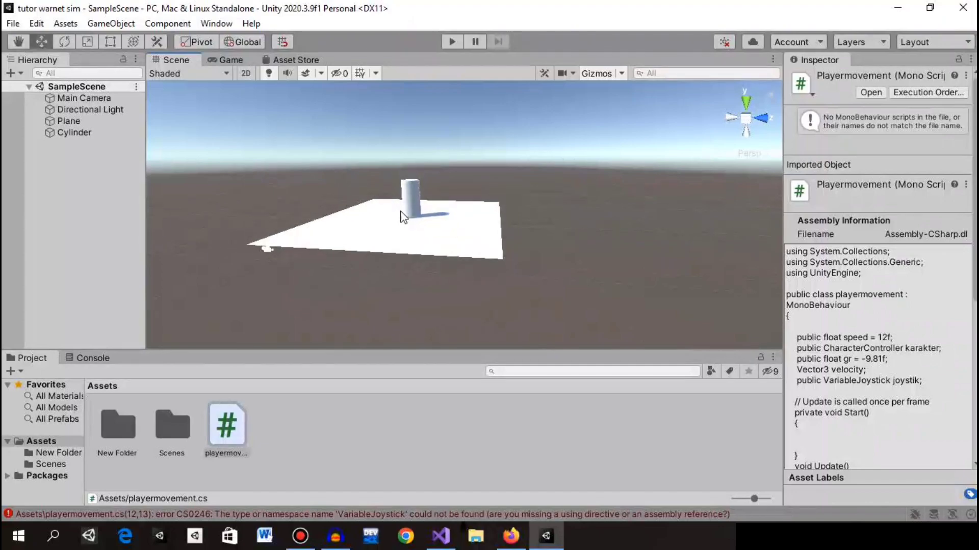
{"action": "left_click", "coordinate": [230, 451]}
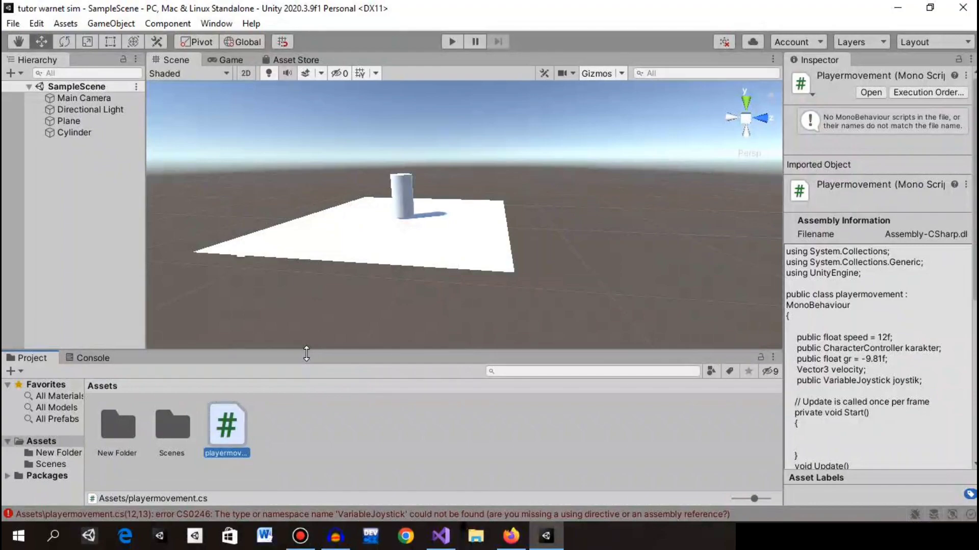
{"action": "left_click_drag", "start_coordinate": [306, 354], "coordinate": [306, 274]}
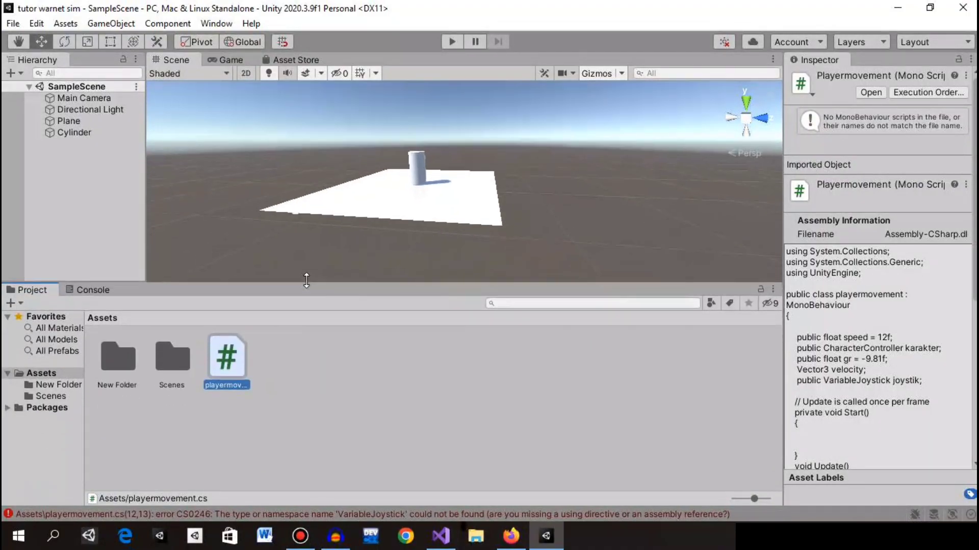
{"action": "scroll", "coordinate": [328, 212], "scroll_direction": "up", "scroll_amount": 5}
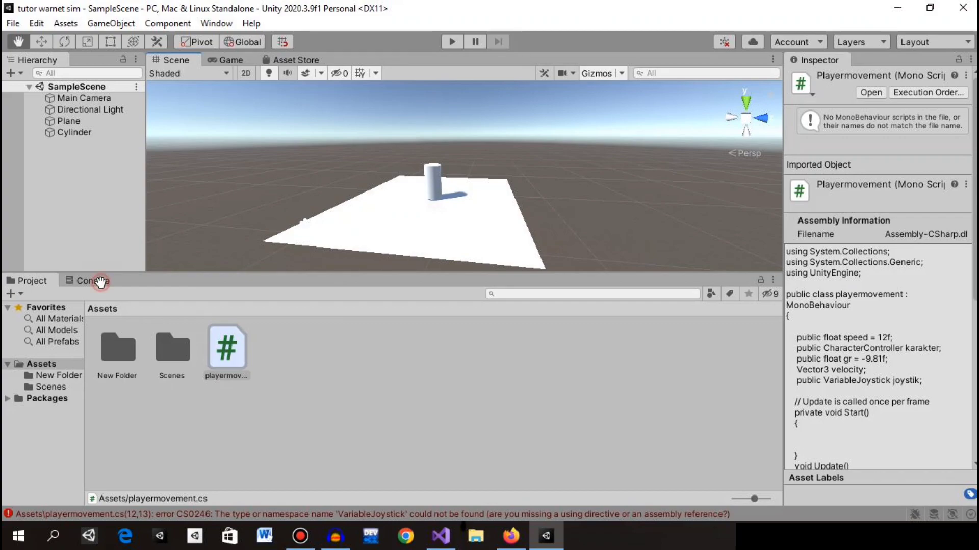
{"action": "left_click", "coordinate": [101, 281]}
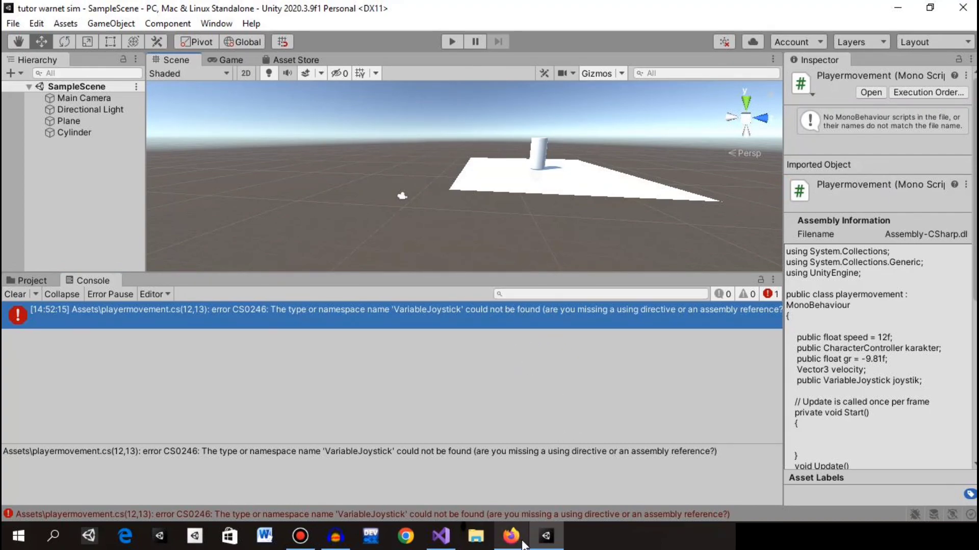
Search the Asset Store in Firefox for 'joystick'.
{"action": "left_click", "coordinate": [511, 536]}
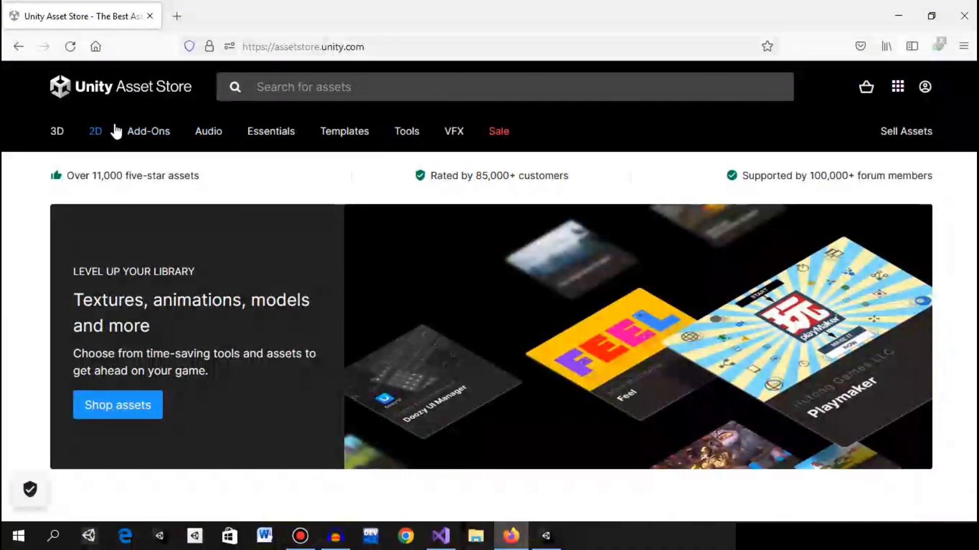
{"action": "mouse_move", "coordinate": [97, 131]}
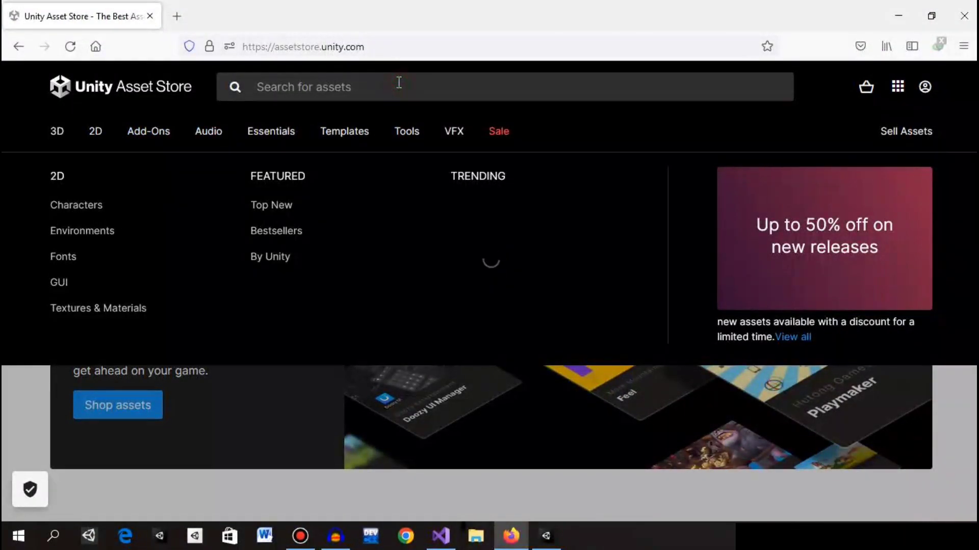
{"action": "left_click", "coordinate": [349, 84]}
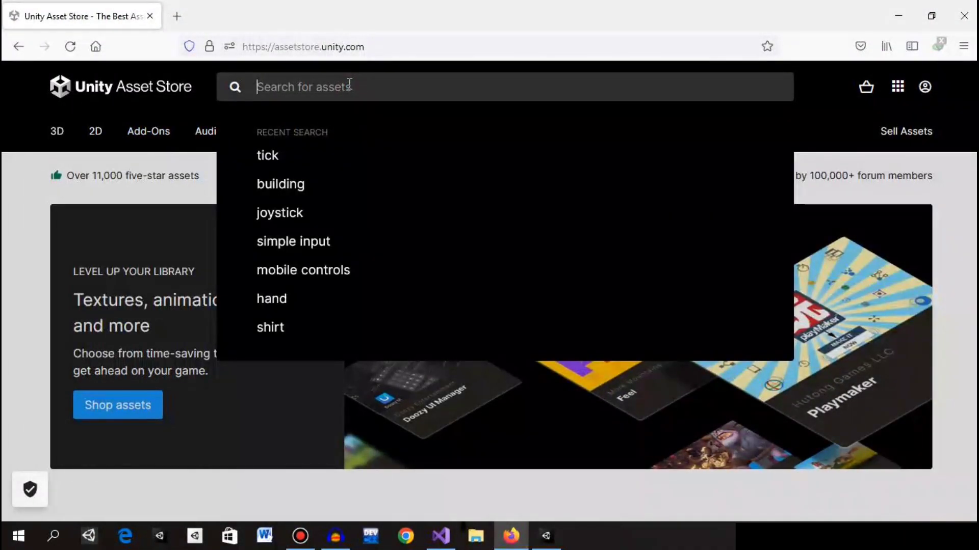
{"action": "type", "text": "joys"}
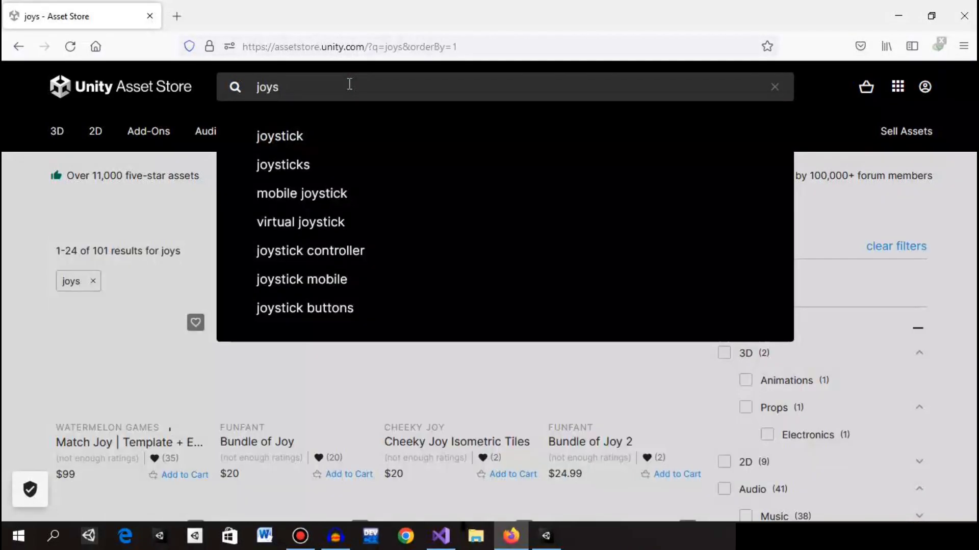
{"action": "key", "text": "Down"}
{"action": "key", "text": "Return"}
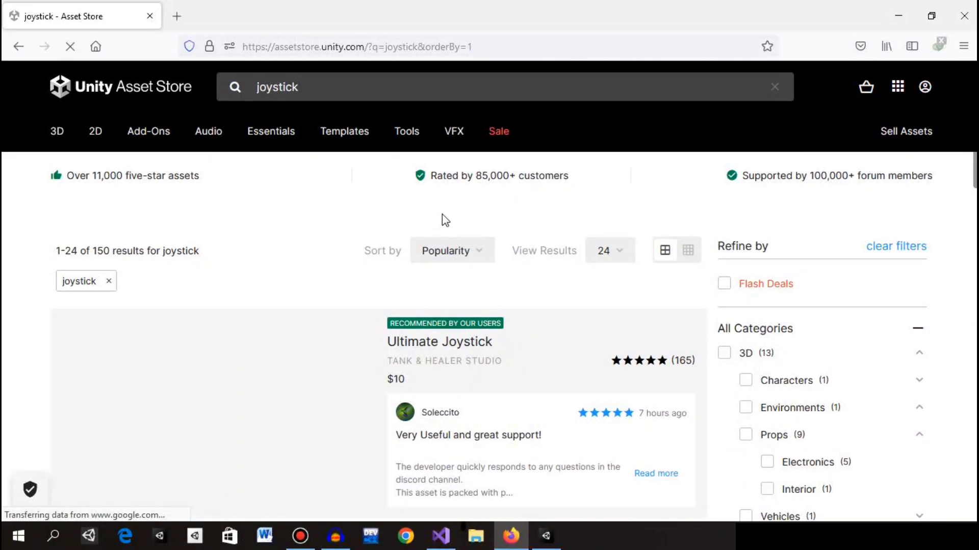
Find the free Joystick Pack in the results, preview it in Quick Look, then return to Unity.
{"action": "scroll", "coordinate": [498, 293], "scroll_direction": "down", "scroll_amount": 3}
{"action": "scroll", "coordinate": [468, 254], "scroll_direction": "up", "scroll_amount": 3}
{"action": "scroll", "coordinate": [465, 257], "scroll_direction": "down", "scroll_amount": 3}
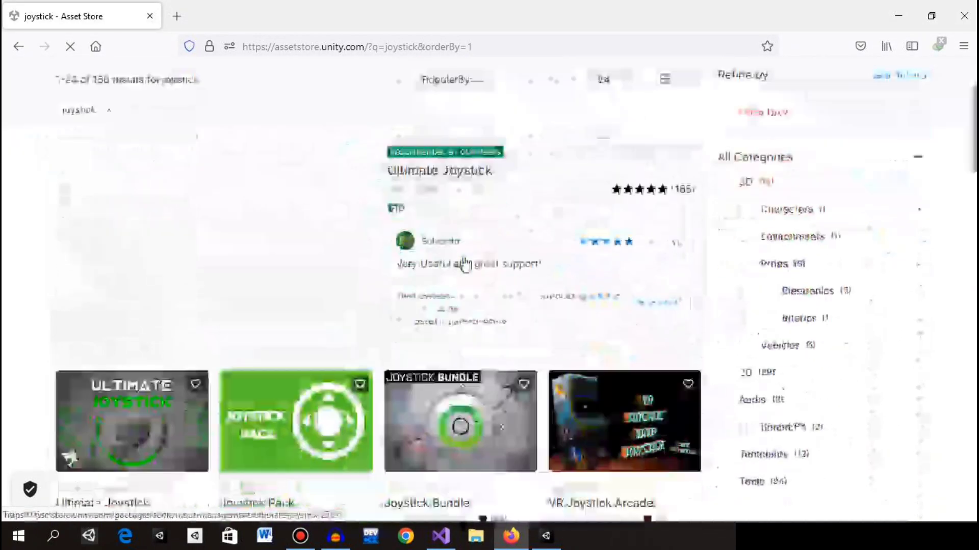
{"action": "scroll", "coordinate": [464, 255], "scroll_direction": "down", "scroll_amount": 5}
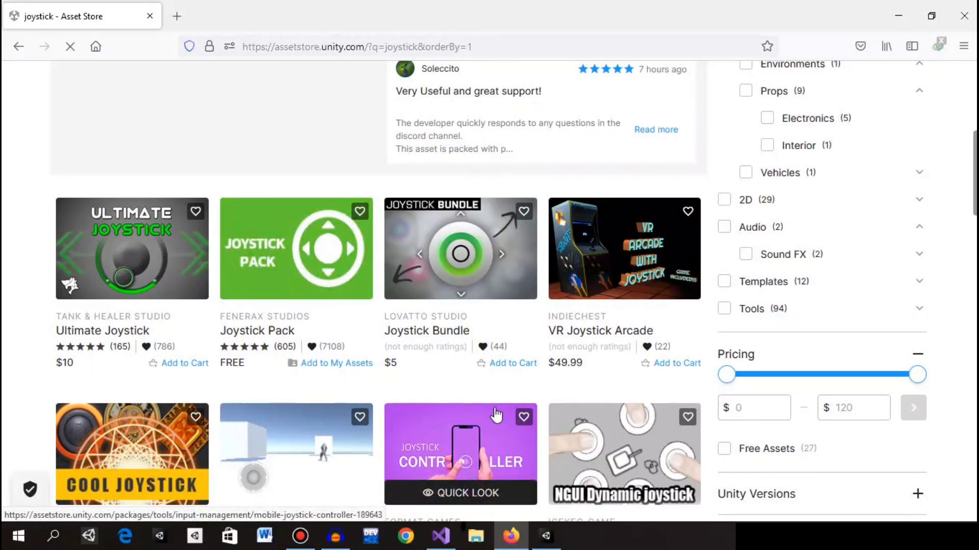
{"action": "left_click", "coordinate": [340, 297]}
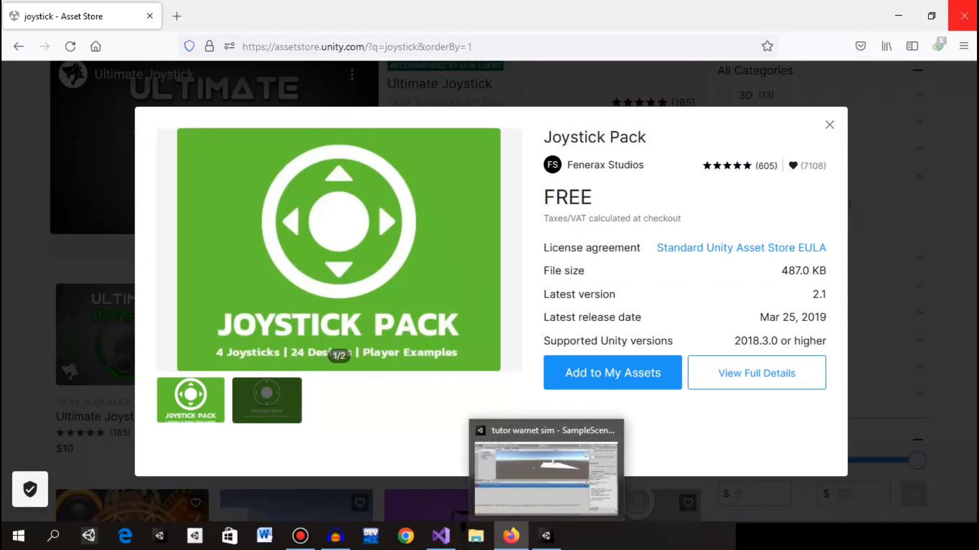
{"action": "left_click", "coordinate": [545, 536]}
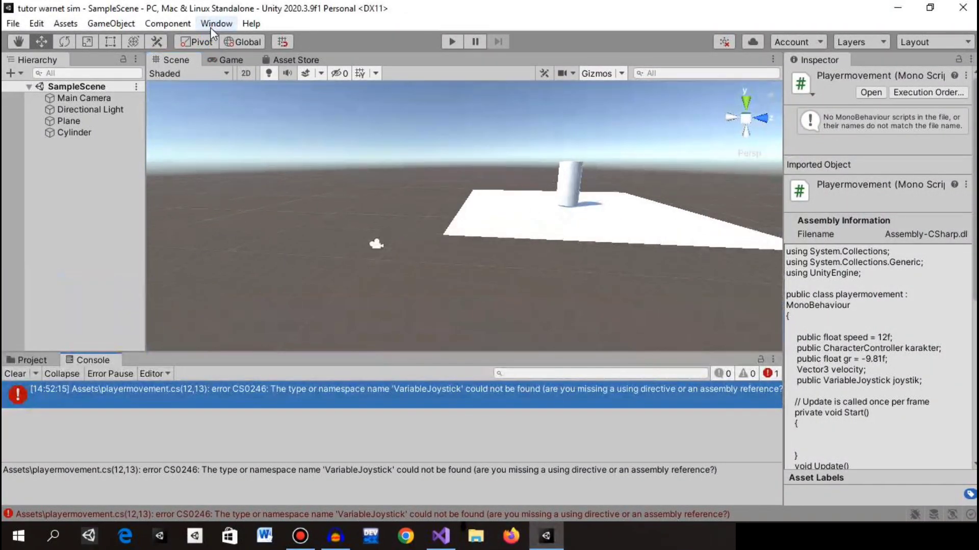
In Package Manager, sign in, list My Assets, and import the Joystick Pack.
{"action": "left_click", "coordinate": [216, 24]}
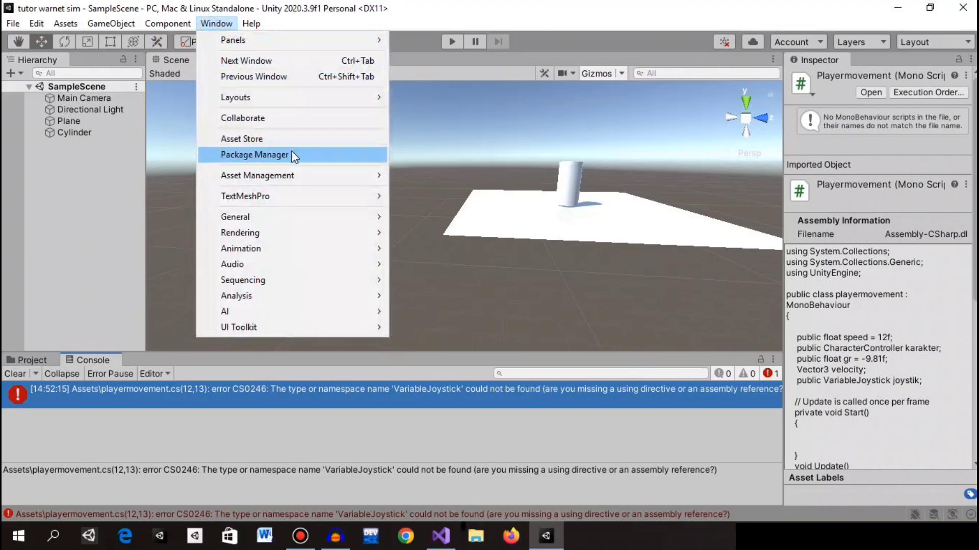
{"action": "left_click", "coordinate": [294, 156]}
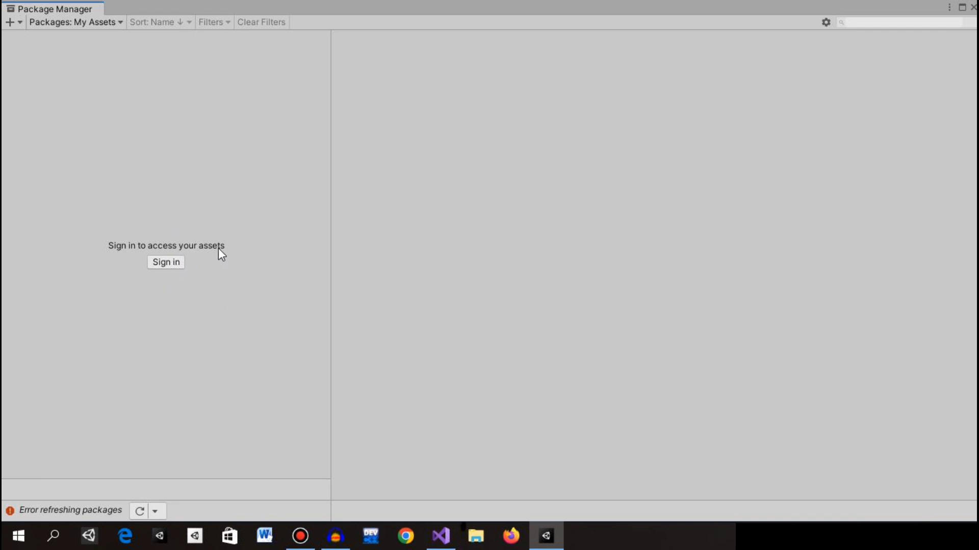
{"action": "left_click", "coordinate": [175, 269]}
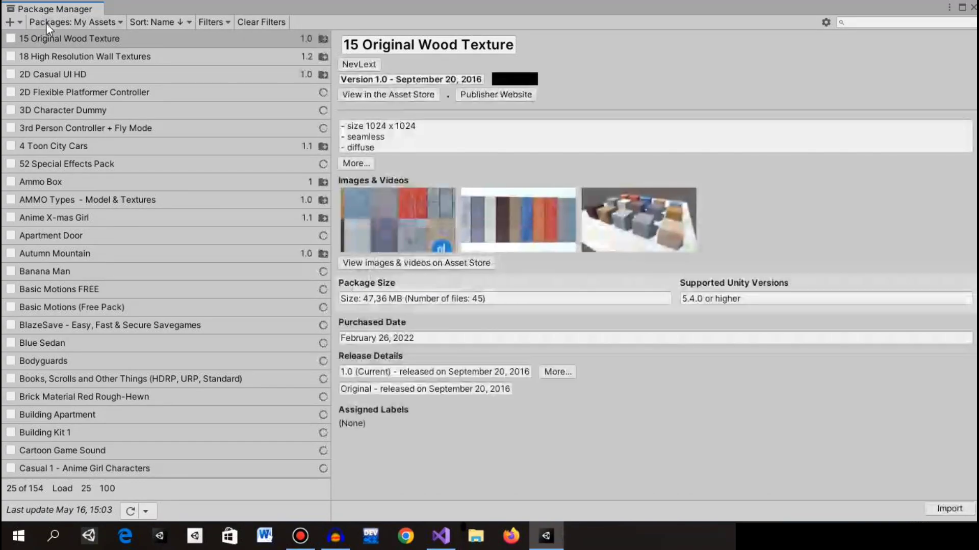
{"action": "left_click", "coordinate": [46, 23]}
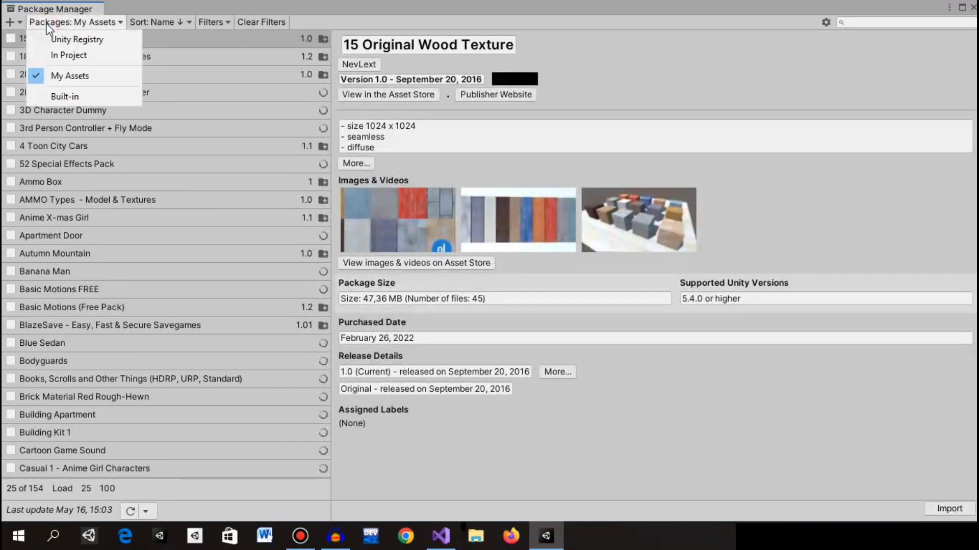
{"action": "left_click", "coordinate": [87, 76]}
{"action": "left_click", "coordinate": [910, 22]}
{"action": "type", "text": "joyst"}
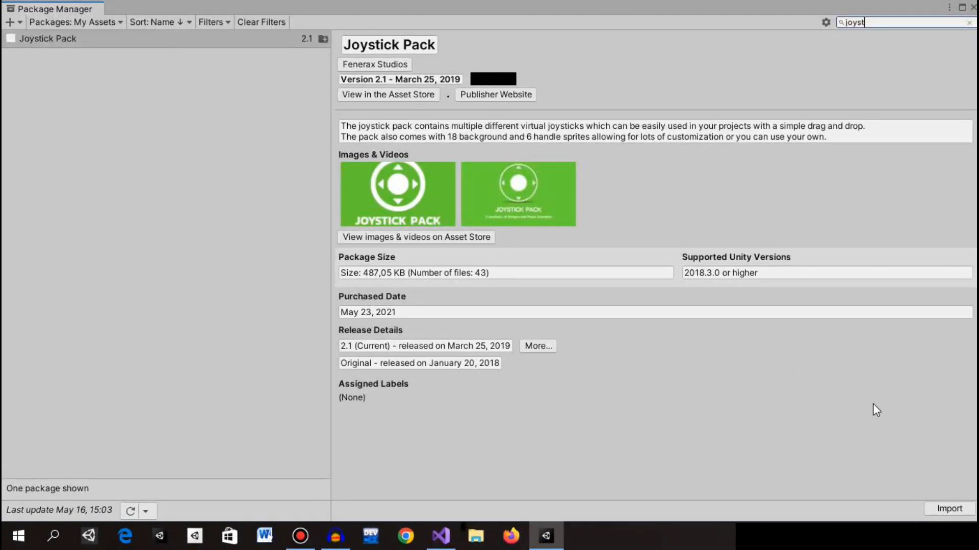
{"action": "left_click", "coordinate": [947, 509]}
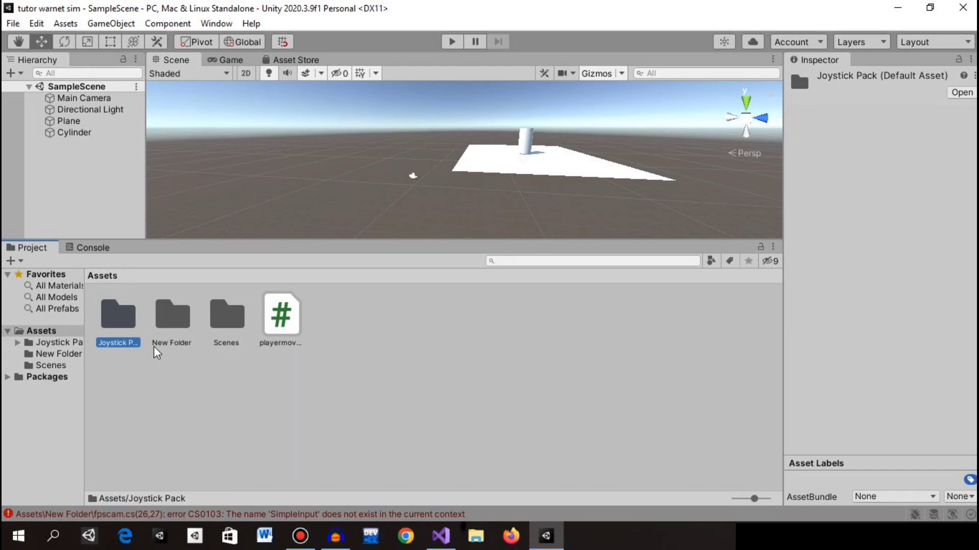
Browse into Joystick Pack > Prefabs and make the Scene view taller.
{"action": "double_click", "coordinate": [131, 336]}
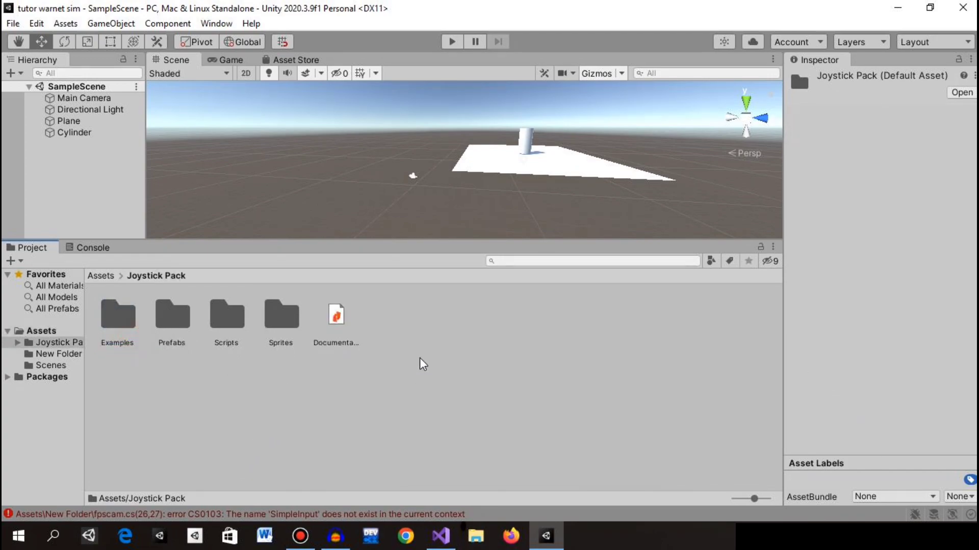
{"action": "double_click", "coordinate": [179, 332]}
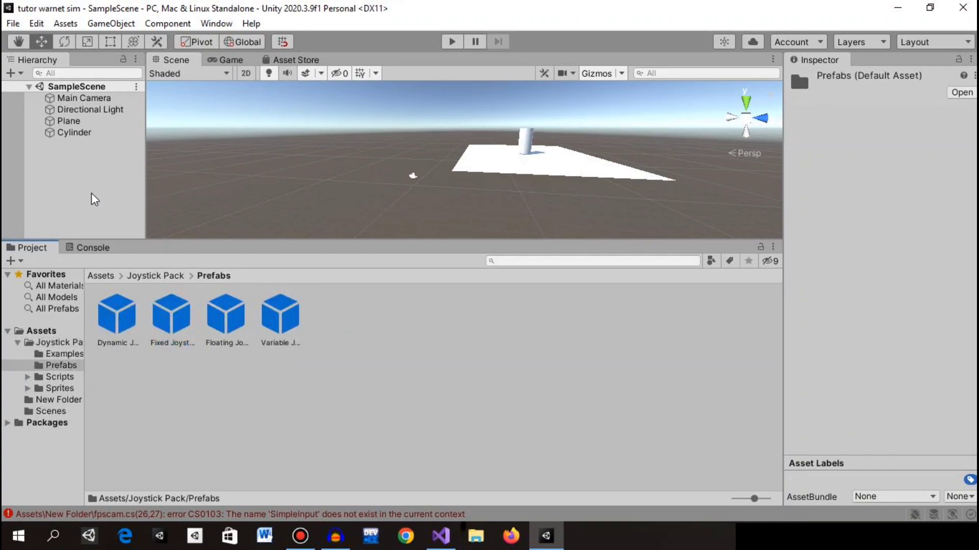
{"action": "left_click_drag", "start_coordinate": [238, 240], "coordinate": [237, 312]}
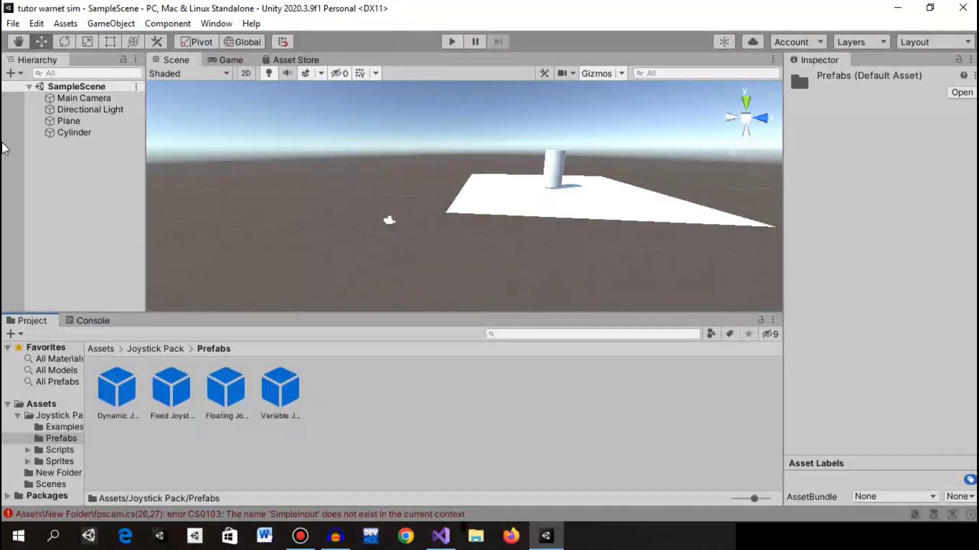
Add a UI Canvas with EventSystem to the scene and frame the Canvas.
{"action": "right_click", "coordinate": [42, 179]}
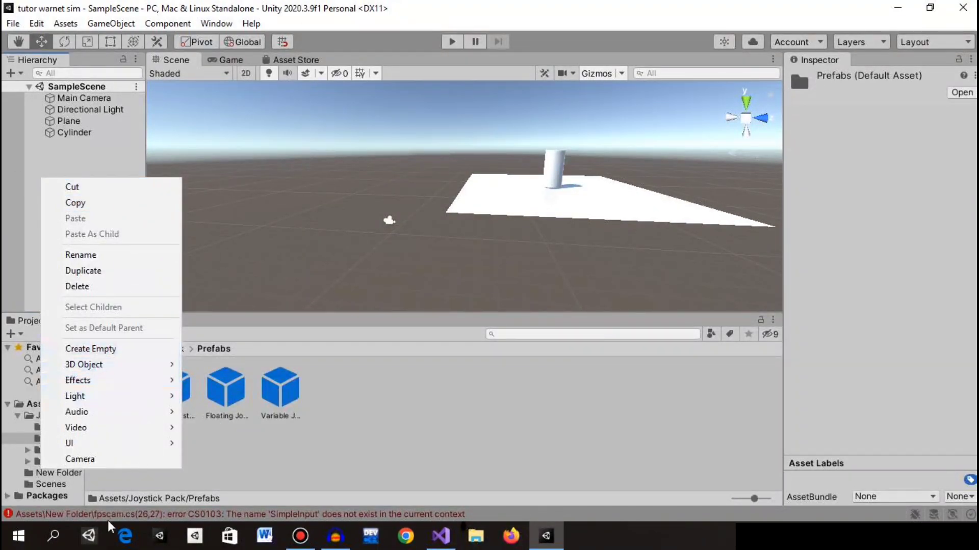
{"action": "mouse_move", "coordinate": [131, 442]}
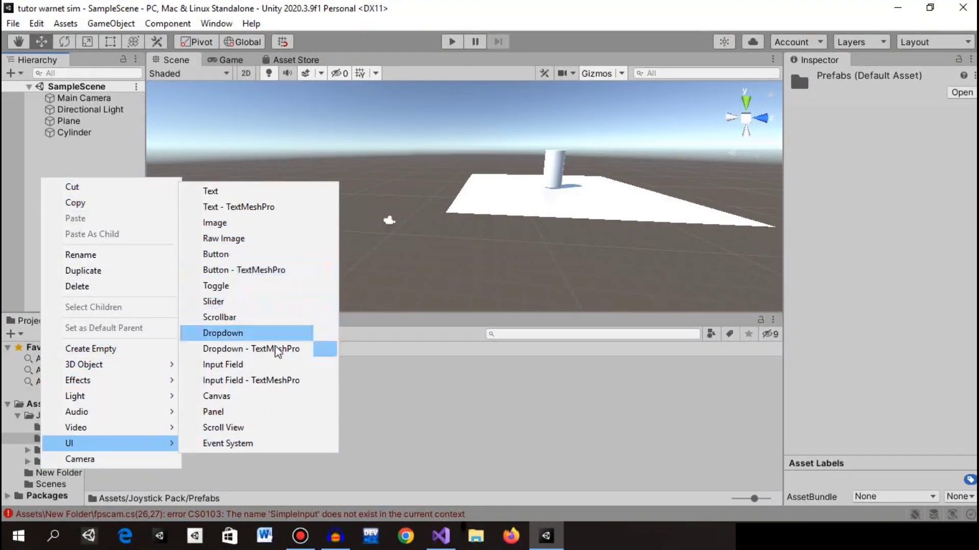
{"action": "left_click", "coordinate": [278, 404]}
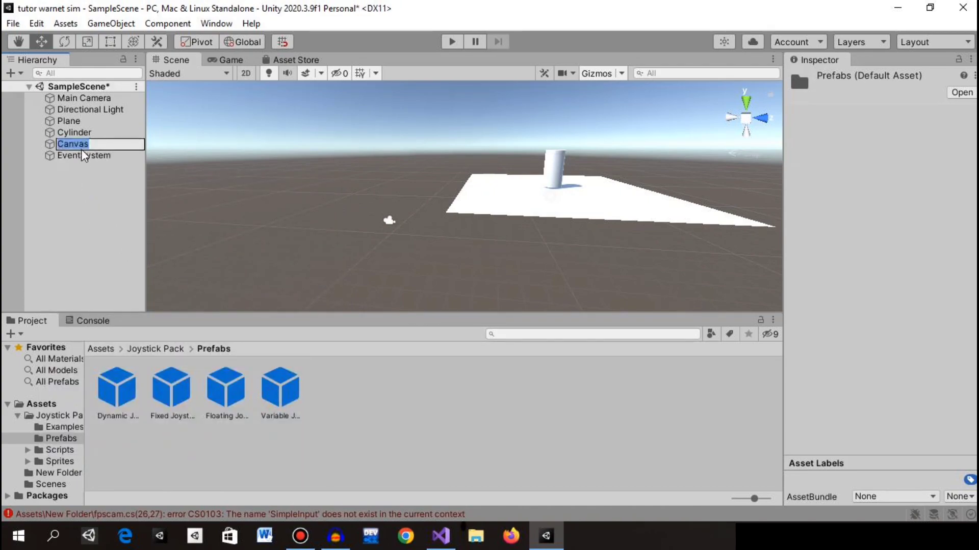
{"action": "left_click", "coordinate": [116, 132]}
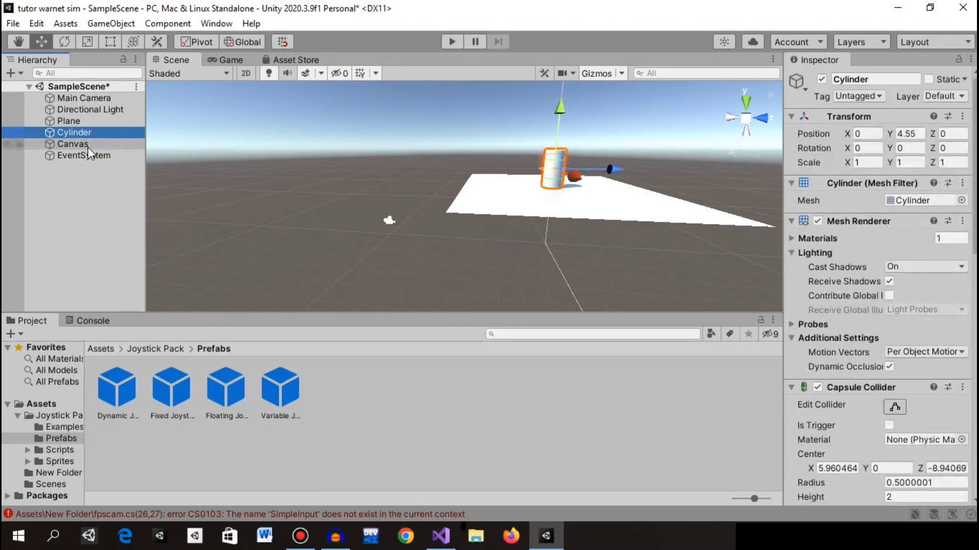
{"action": "left_click", "coordinate": [88, 147]}
{"action": "double_click", "coordinate": [88, 147]}
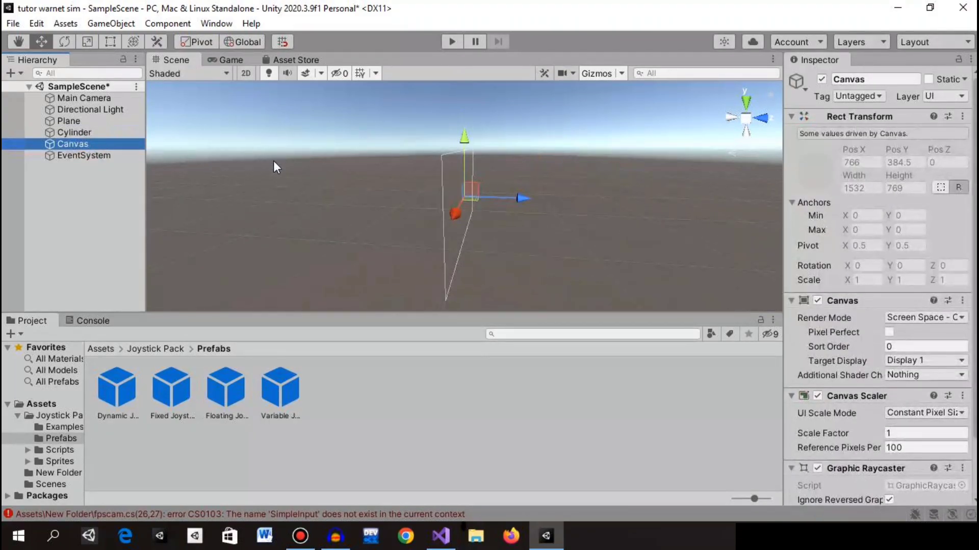
{"action": "middle_click_drag", "start_coordinate": [274, 160], "coordinate": [262, 148]}
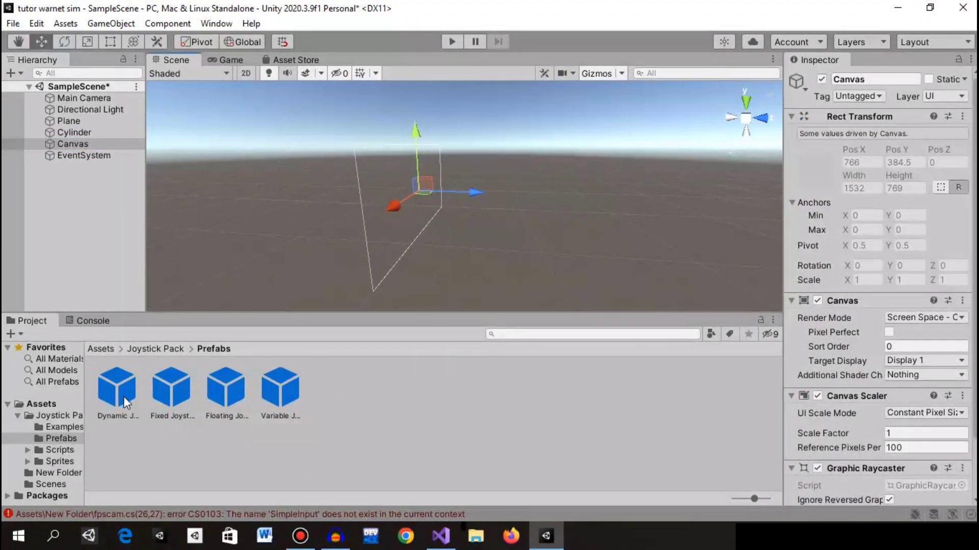
Place the Fixed Joystick prefab under the Canvas and frame it in the Scene view.
{"action": "left_click_drag", "start_coordinate": [166, 396], "coordinate": [102, 144]}
{"action": "left_click", "coordinate": [108, 164]}
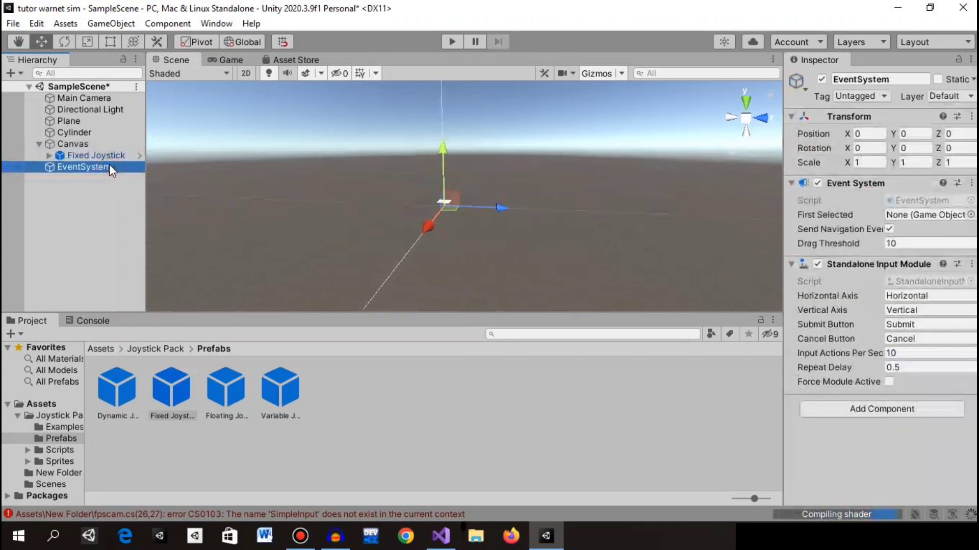
{"action": "scroll", "coordinate": [377, 207], "scroll_direction": "up", "scroll_amount": 3}
{"action": "scroll", "coordinate": [390, 231], "scroll_direction": "up", "scroll_amount": 3}
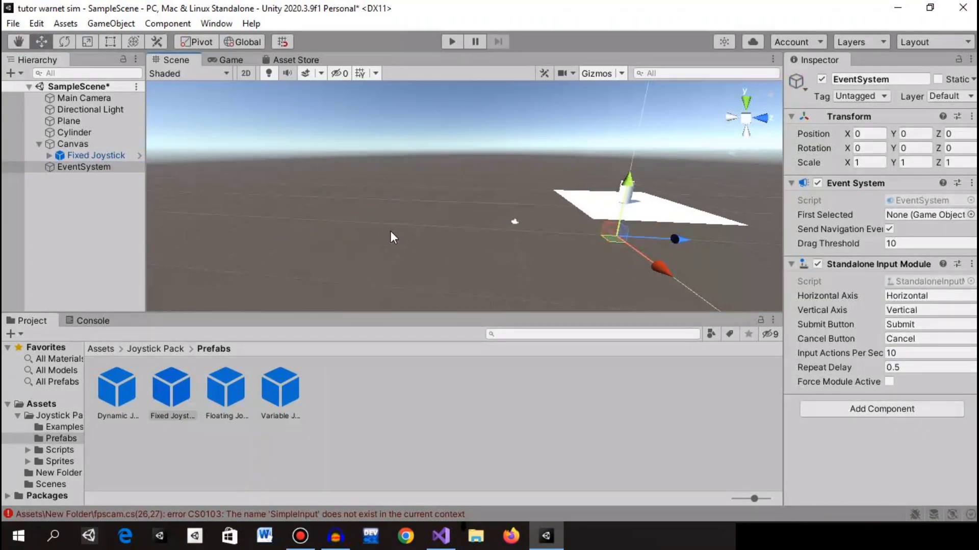
{"action": "double_click", "coordinate": [109, 155]}
Dock the Game view beside the Scene view and widen it.
{"action": "left_click", "coordinate": [234, 59]}
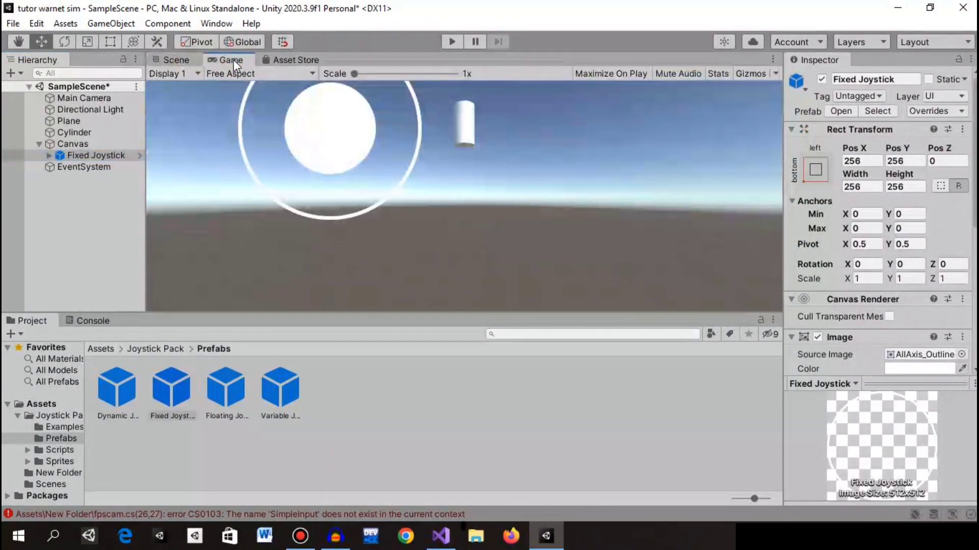
{"action": "left_click_drag", "start_coordinate": [233, 59], "coordinate": [610, 237]}
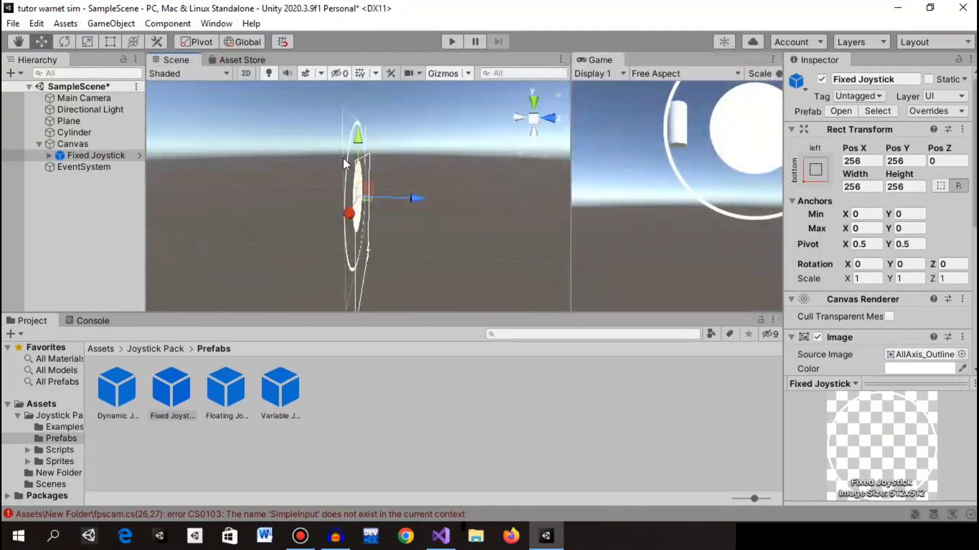
{"action": "left_click_drag", "start_coordinate": [571, 153], "coordinate": [290, 153]}
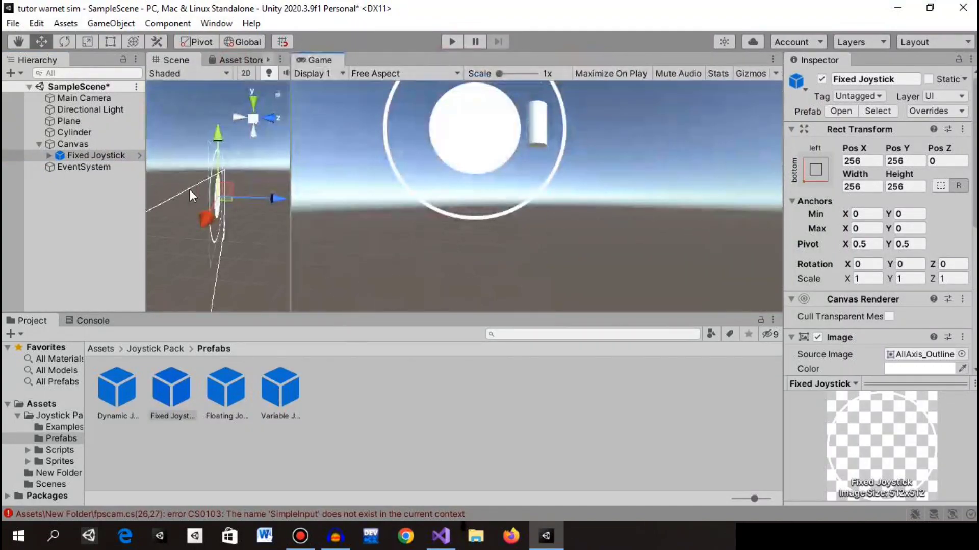
Set the Fixed Joystick's width and height to 100.
{"action": "left_click", "coordinate": [881, 185]}
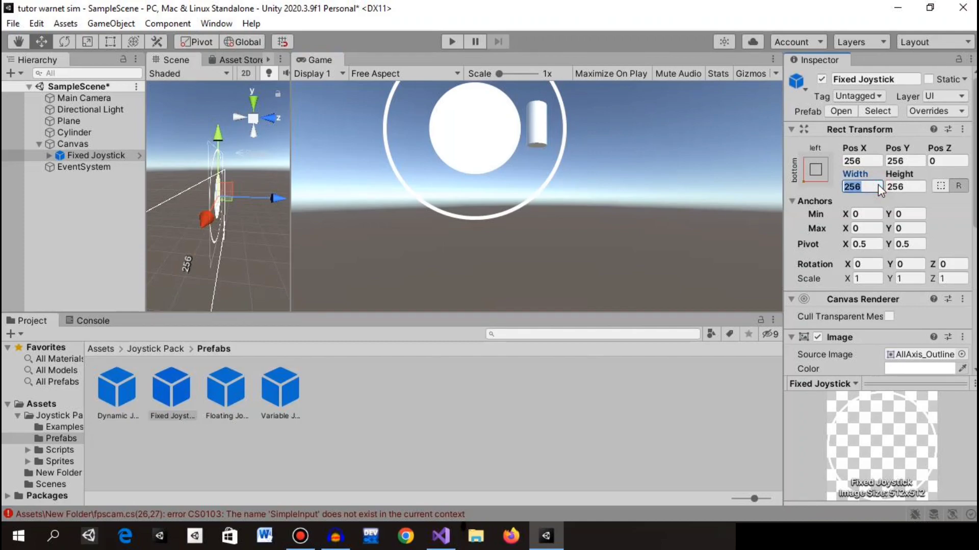
{"action": "type", "text": "100"}
{"action": "left_click", "coordinate": [900, 187]}
{"action": "type", "text": "100"}
{"action": "key", "text": "Return"}
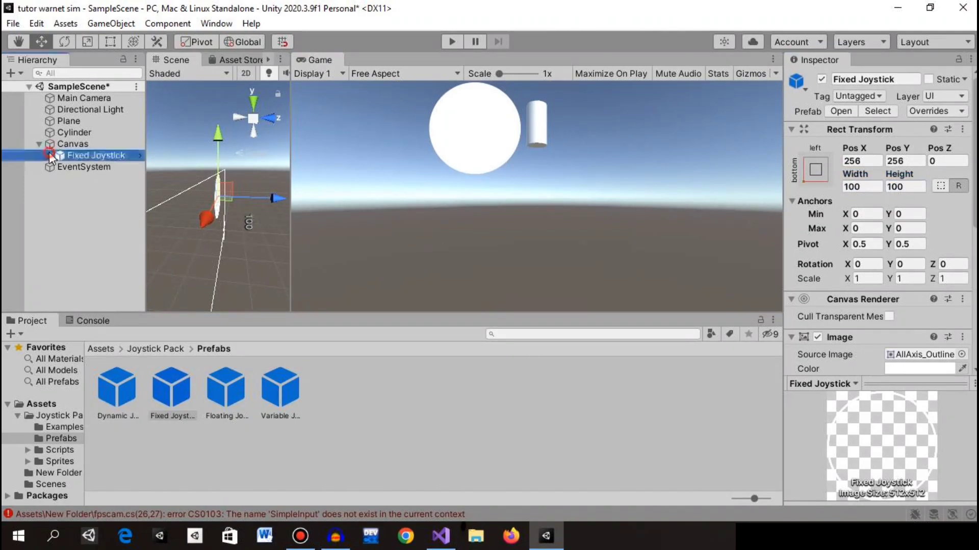
Set the joystick Handle's width and height to 30.
{"action": "left_click", "coordinate": [48, 155]}
{"action": "left_click_drag", "start_coordinate": [229, 145], "coordinate": [277, 273], "text": "alt"}
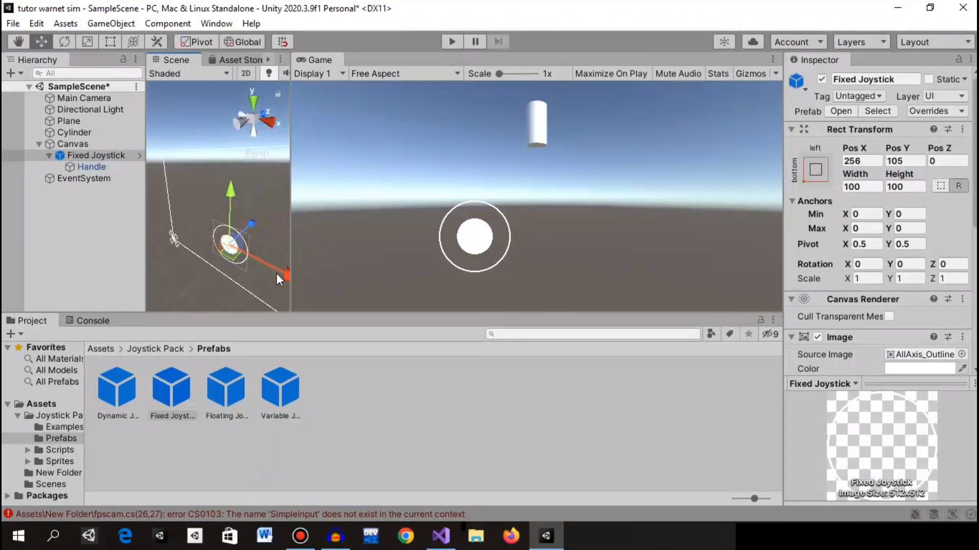
{"action": "left_click", "coordinate": [186, 220]}
{"action": "left_click", "coordinate": [862, 173]}
{"action": "type", "text": "30"}
{"action": "left_click", "coordinate": [905, 173]}
{"action": "type", "text": "30"}
{"action": "left_click", "coordinate": [87, 155]}
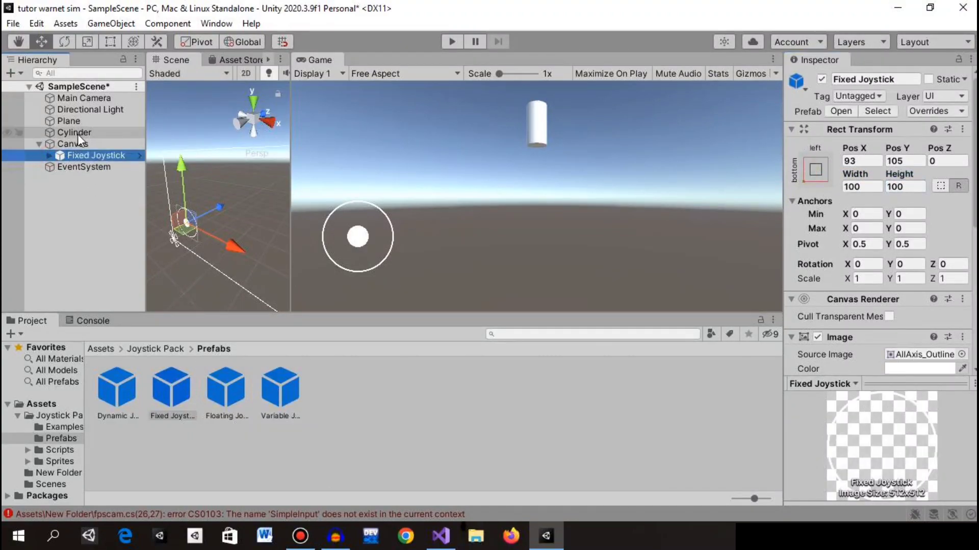
{"action": "left_click", "coordinate": [43, 144]}
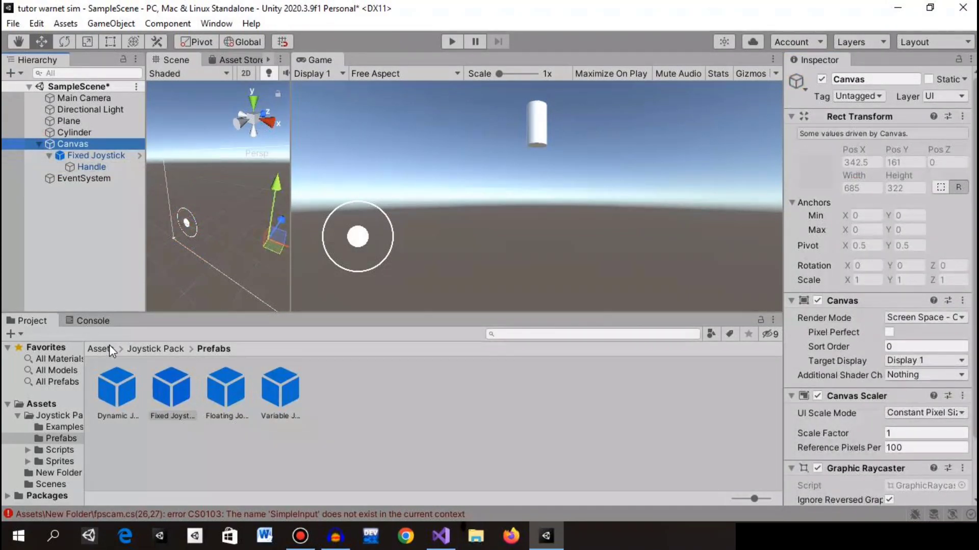
{"action": "left_click_drag", "start_coordinate": [287, 186], "coordinate": [543, 186]}
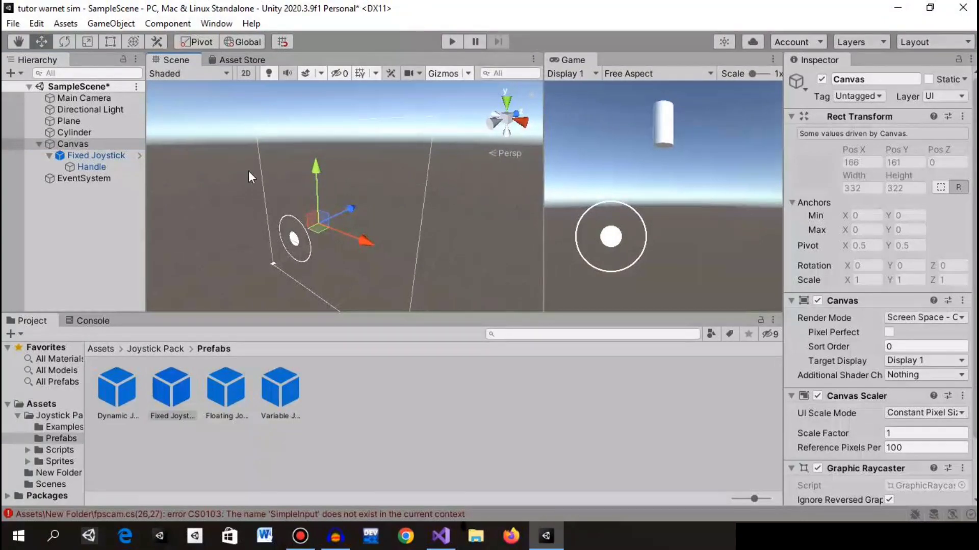
On the Cylinder, assign the Fixed Joystick to the playermovement Joystik slot.
{"action": "left_click", "coordinate": [68, 121]}
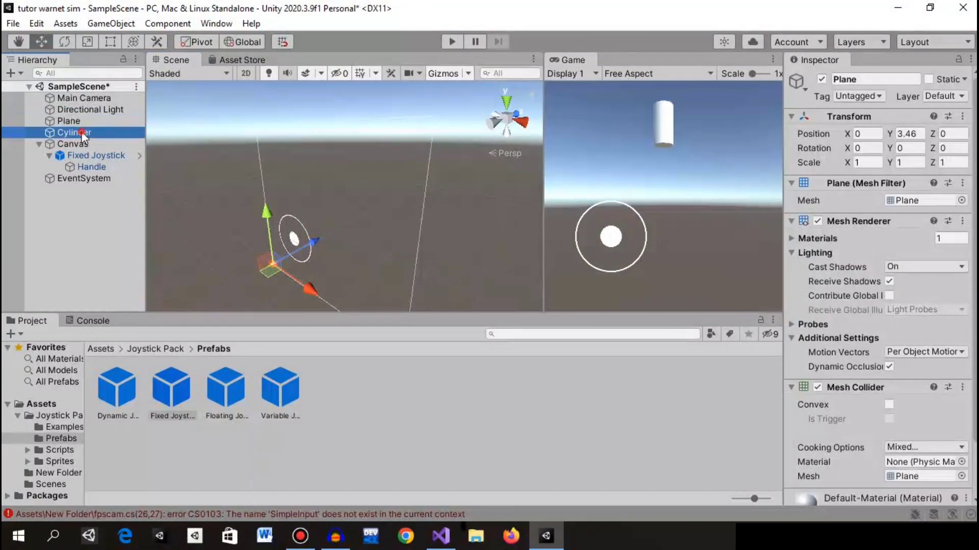
{"action": "double_click", "coordinate": [74, 132]}
{"action": "key", "text": "w"}
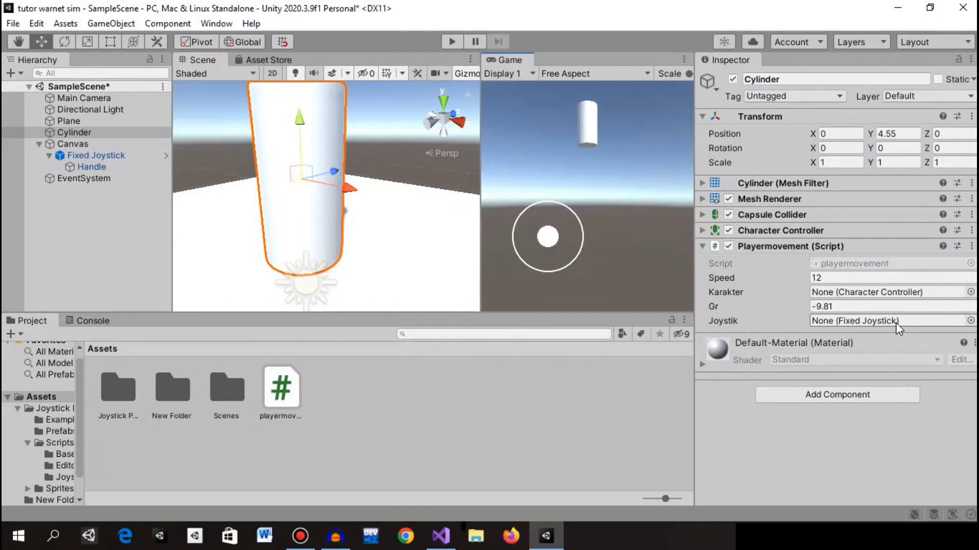
{"action": "left_click_drag", "start_coordinate": [73, 160], "coordinate": [904, 323]}
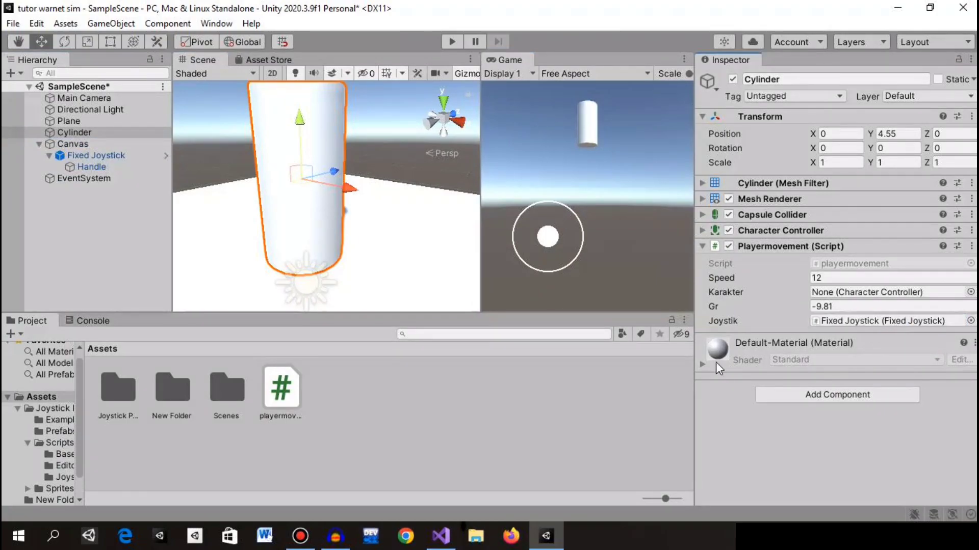
Add a Character Controller to the Cylinder and assign it to the Karakter slot.
{"action": "left_click", "coordinate": [839, 391]}
{"action": "type", "text": "charac"}
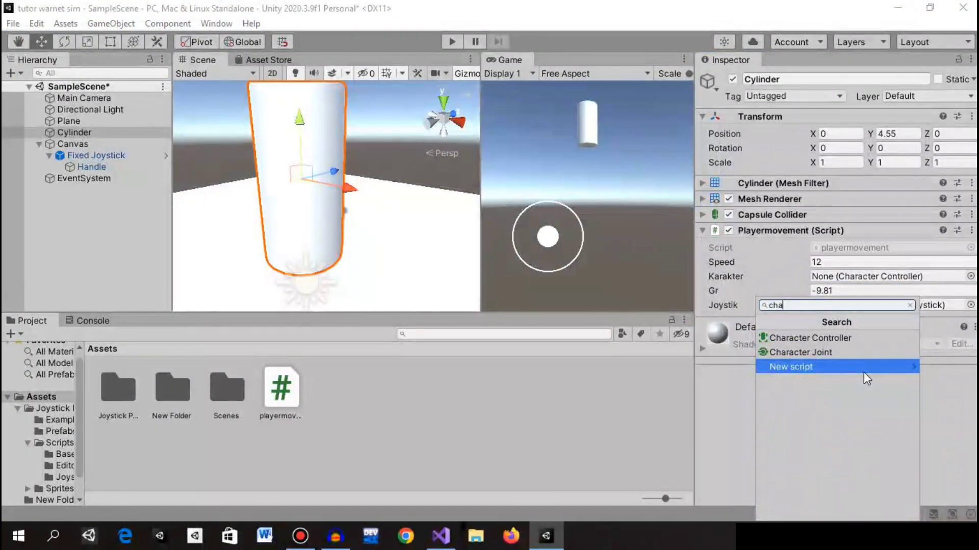
{"action": "key", "text": "BackSpace"}
{"action": "key", "text": "BackSpace"}
{"action": "key", "text": "BackSpace"}
{"action": "key", "text": "Up"}
{"action": "key", "text": "Return"}
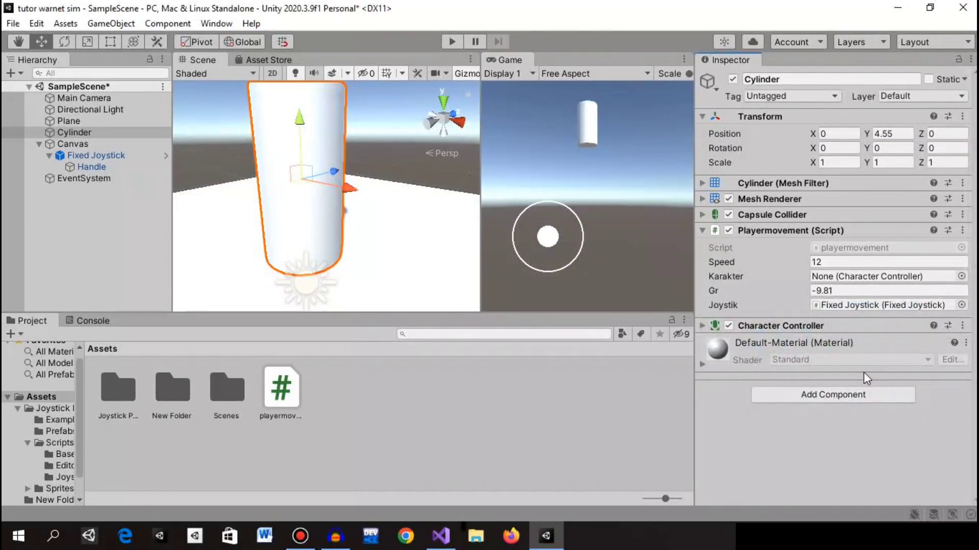
{"action": "left_click_drag", "start_coordinate": [796, 325], "coordinate": [882, 278]}
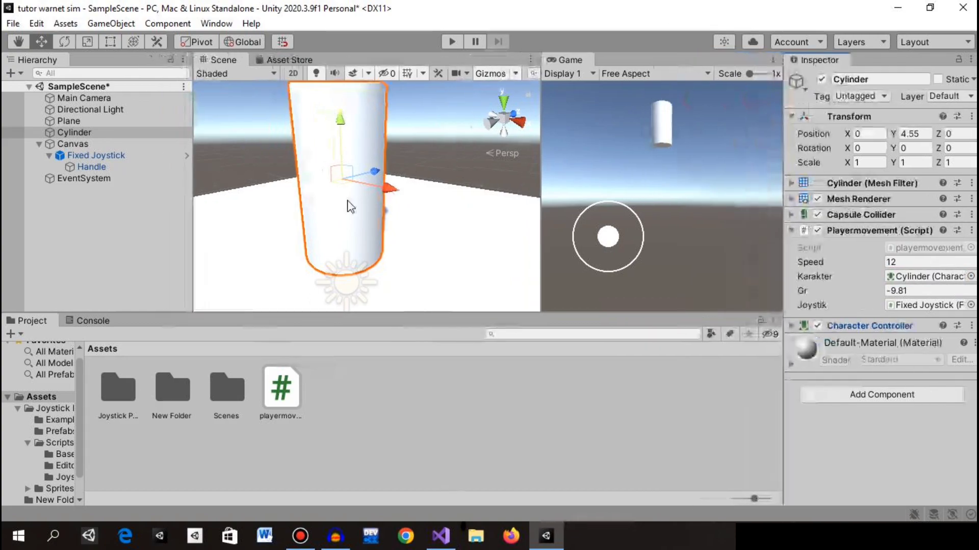
{"action": "left_click", "coordinate": [142, 99]}
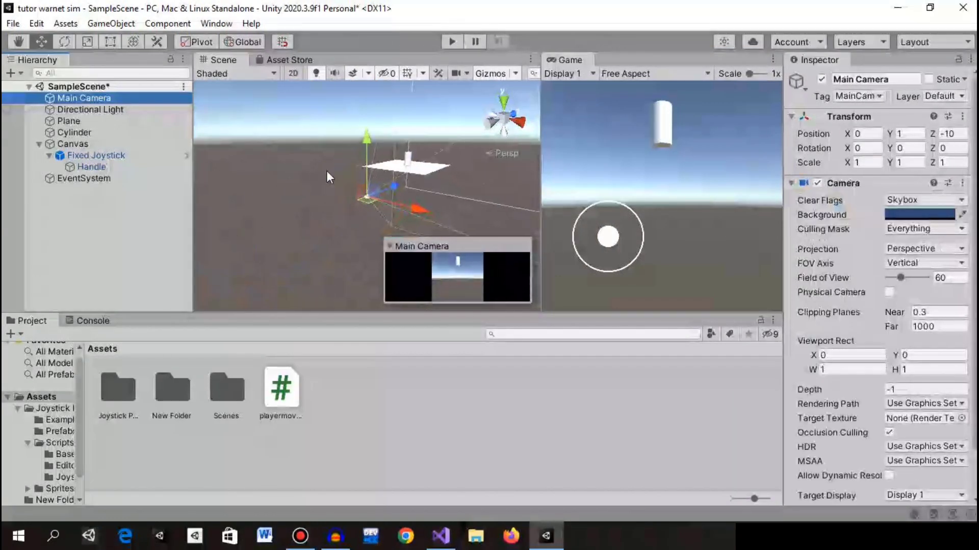
Enter Play mode with Ctrl+P and drag the joystick knob to steer the cylinder across the plane.
{"action": "middle_click_drag", "start_coordinate": [326, 170], "coordinate": [319, 236]}
{"action": "key", "text": "ctrl+p"}
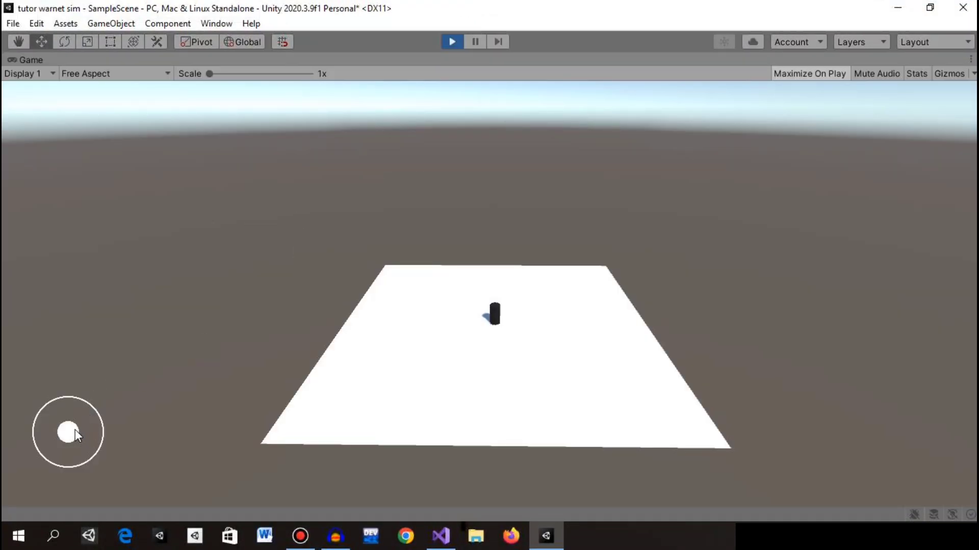
{"action": "left_click_drag", "start_coordinate": [74, 430], "coordinate": [103, 414]}
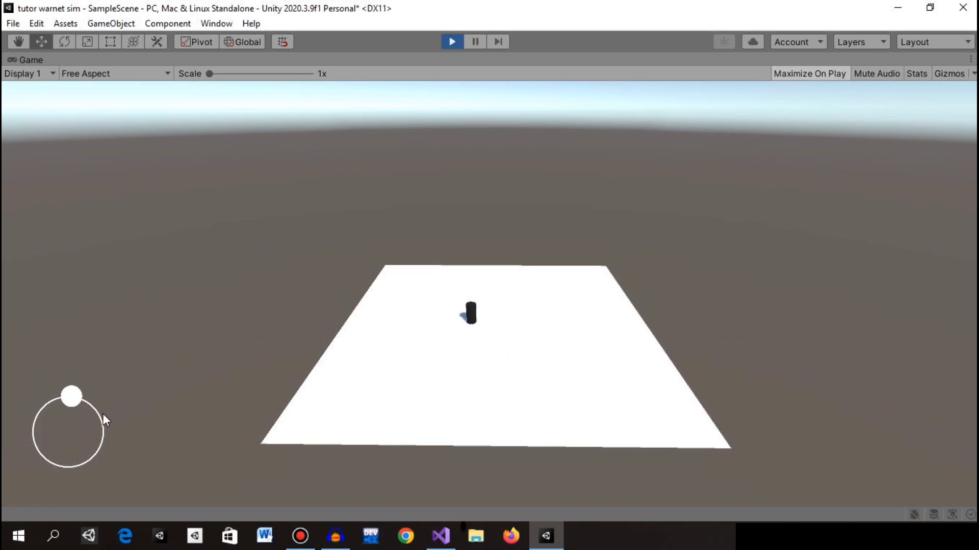
{"action": "mouse_move", "coordinate": [103, 414]}
{"action": "left_mouse_down"}
{"action": "mouse_move", "coordinate": [66, 443]}
{"action": "mouse_move", "coordinate": [96, 394]}
{"action": "mouse_move", "coordinate": [125, 444]}
{"action": "mouse_move", "coordinate": [21, 463]}
{"action": "mouse_move", "coordinate": [38, 399]}
{"action": "mouse_move", "coordinate": [70, 490]}
{"action": "mouse_move", "coordinate": [149, 417]}
{"action": "mouse_move", "coordinate": [85, 357]}
{"action": "mouse_move", "coordinate": [55, 417]}
{"action": "mouse_move", "coordinate": [7, 415]}
{"action": "mouse_move", "coordinate": [3, 425]}
{"action": "mouse_move", "coordinate": [317, 422]}
{"action": "mouse_move", "coordinate": [127, 427]}
{"action": "mouse_move", "coordinate": [35, 444]}
{"action": "mouse_move", "coordinate": [107, 404]}
{"action": "mouse_move", "coordinate": [131, 406]}
{"action": "left_mouse_up"}
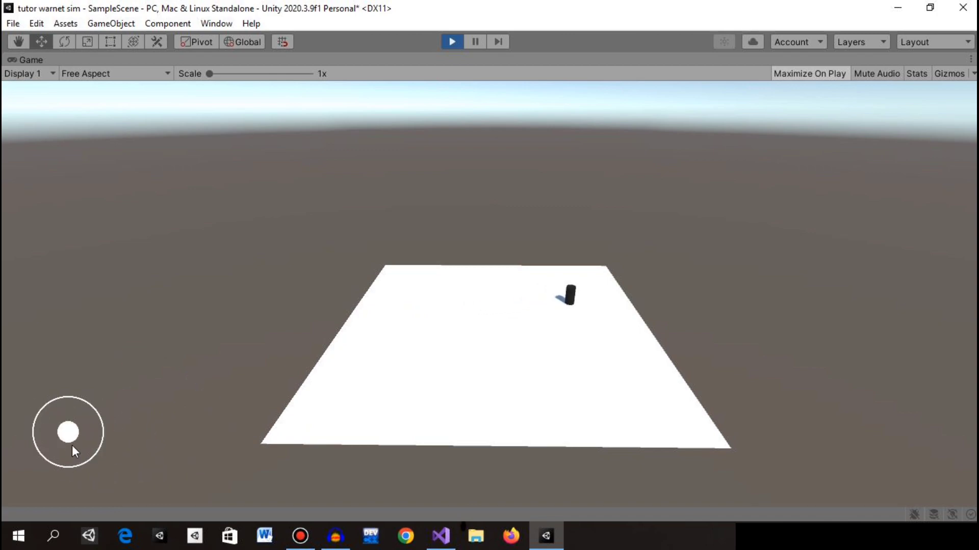
{"action": "mouse_move", "coordinate": [72, 434]}
{"action": "left_mouse_down"}
{"action": "mouse_move", "coordinate": [102, 489]}
{"action": "mouse_move", "coordinate": [49, 347]}
{"action": "mouse_move", "coordinate": [130, 426]}
{"action": "mouse_move", "coordinate": [10, 459]}
{"action": "left_mouse_up"}
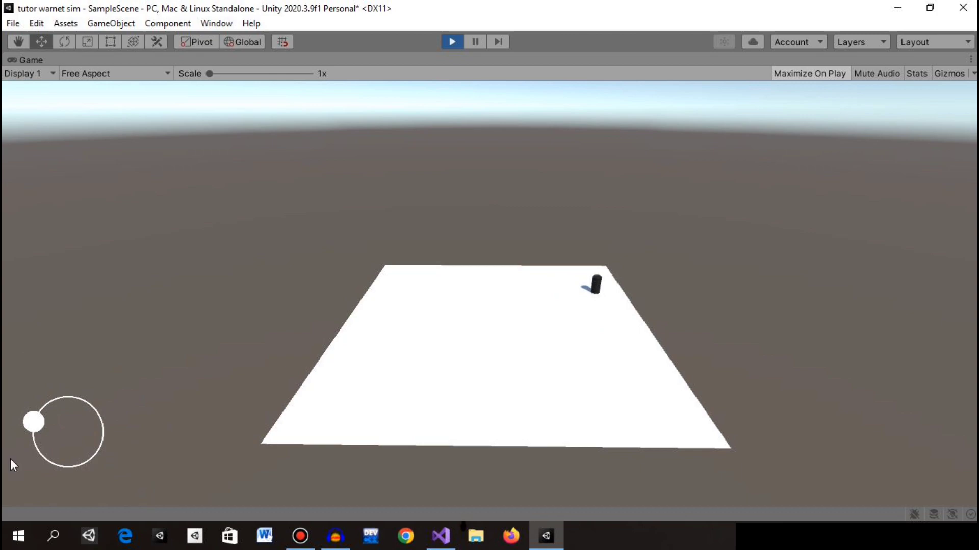
Exit Play mode, browse to Joystick Pack > Prefabs, and widen the Game view.
{"action": "left_click", "coordinate": [452, 41]}
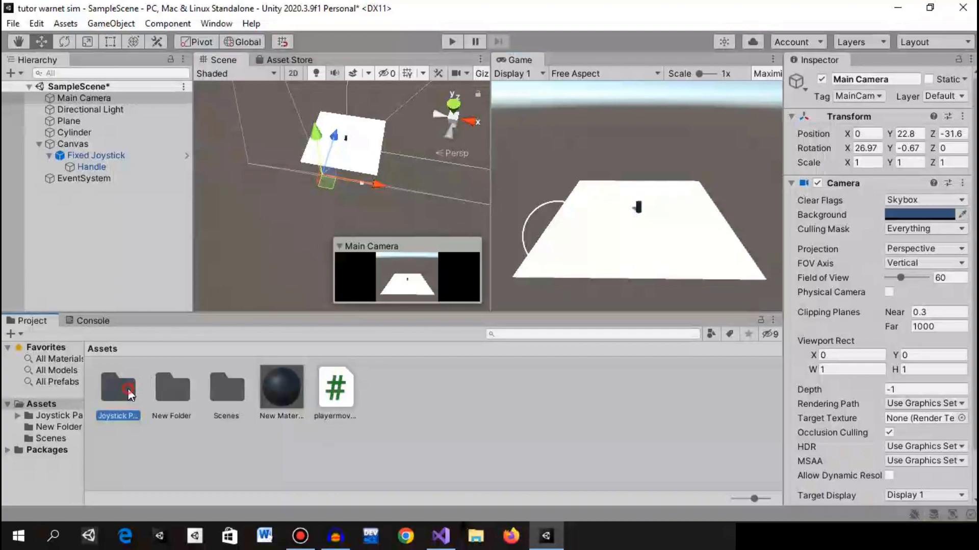
{"action": "double_click", "coordinate": [119, 388]}
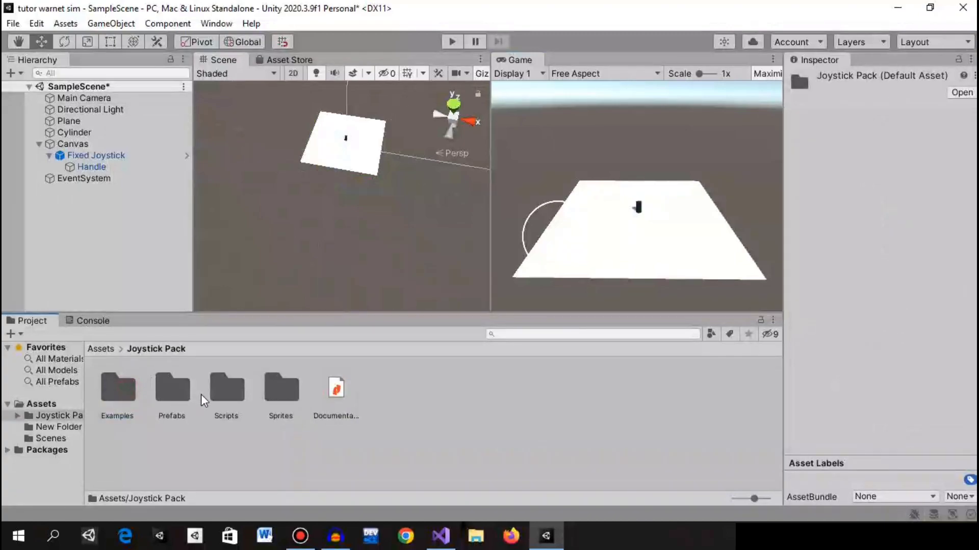
{"action": "left_click", "coordinate": [181, 395]}
{"action": "double_click", "coordinate": [181, 394]}
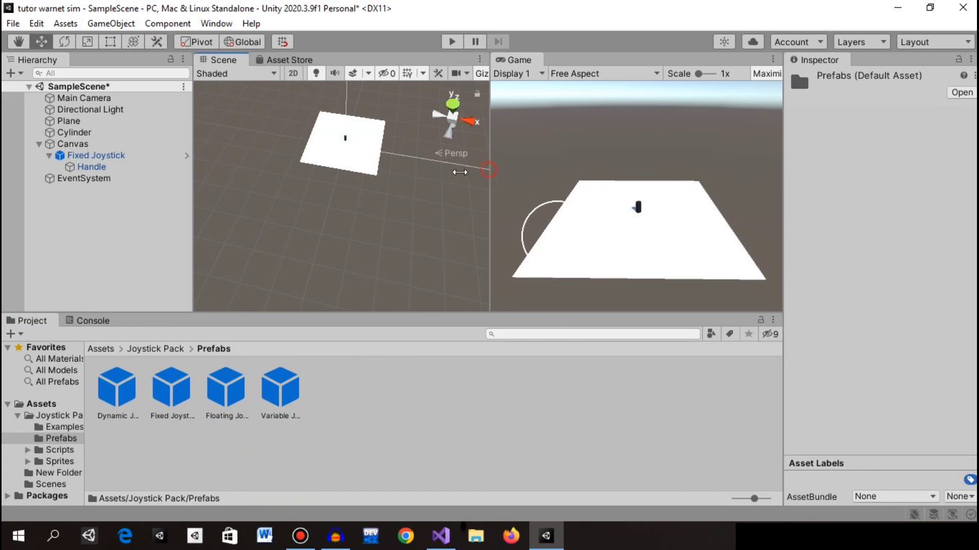
{"action": "left_click_drag", "start_coordinate": [490, 168], "coordinate": [253, 187]}
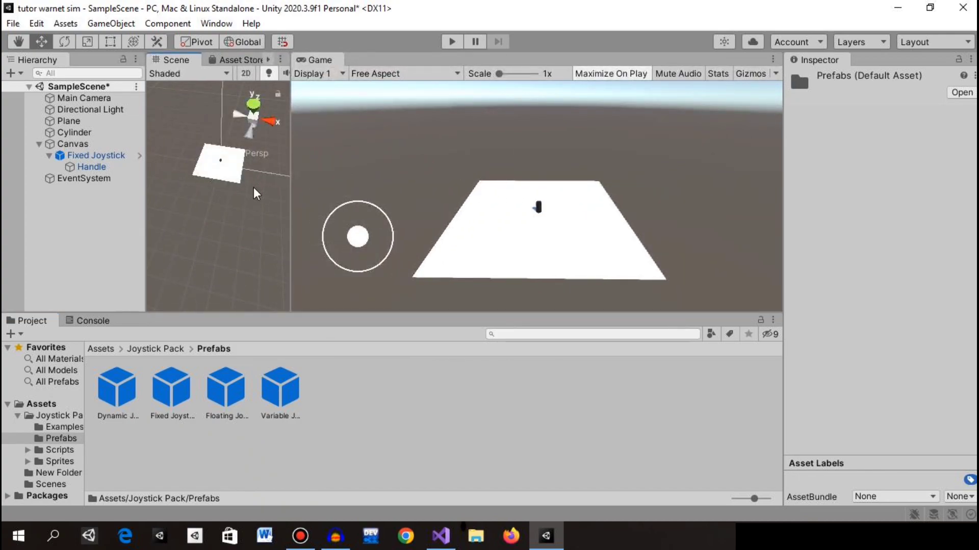